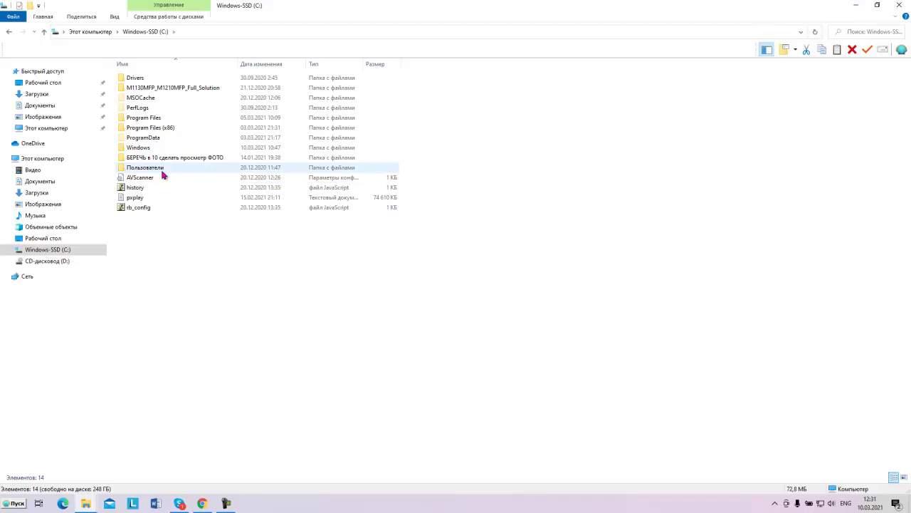
Step: Browse from drive C: through Пользователи and the user's profile folder into AppData, Local and Temp
{"action": "double_click", "coordinate": [162, 173]}
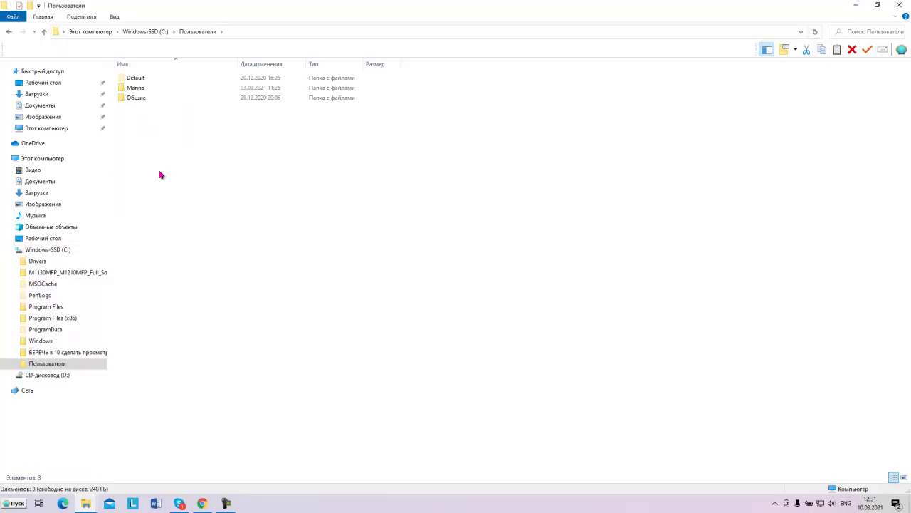
{"action": "double_click", "coordinate": [134, 88]}
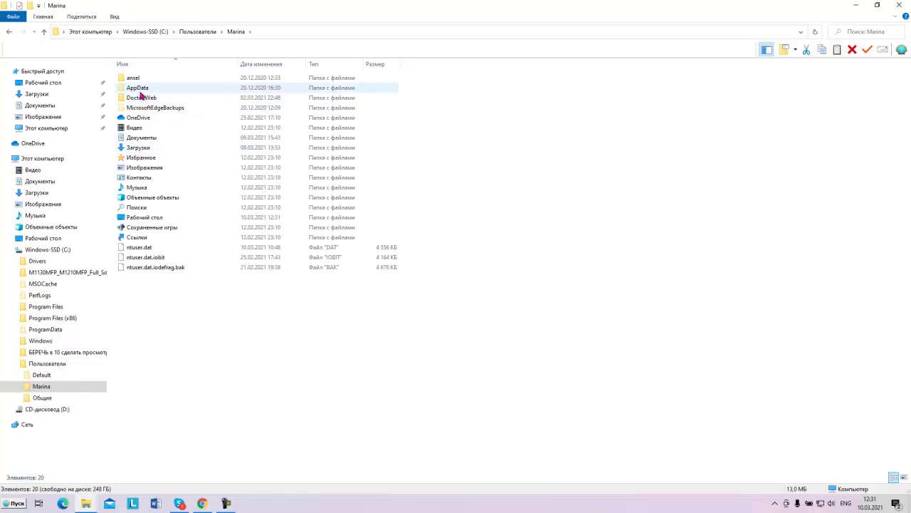
{"action": "double_click", "coordinate": [139, 91]}
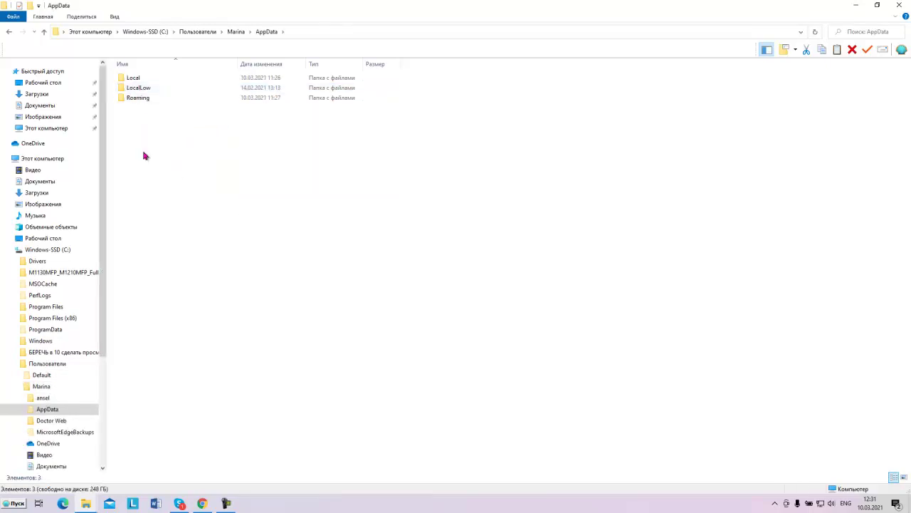
{"action": "double_click", "coordinate": [133, 79]}
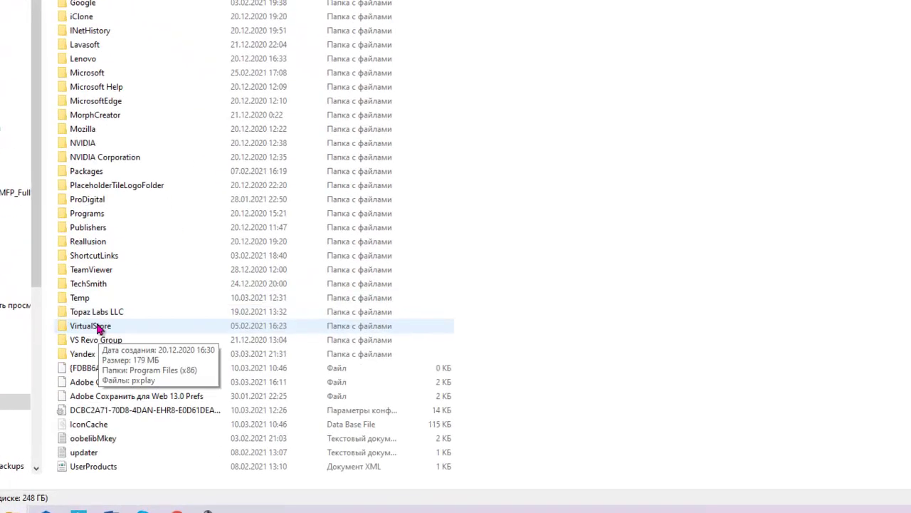
{"action": "double_click", "coordinate": [82, 303]}
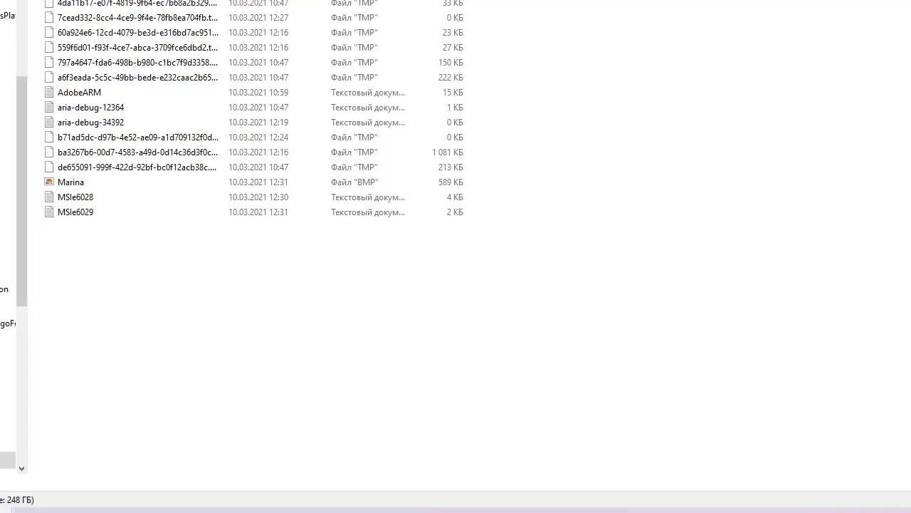
Step: Go back up to the user's profile folder and check the size of AppData in its properties
{"action": "key", "text": "BackSpace"}
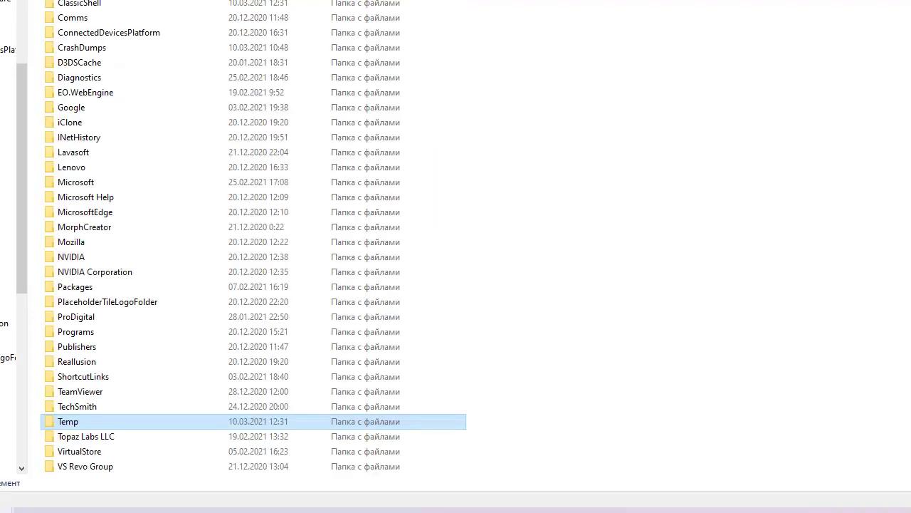
{"action": "key", "text": "Return"}
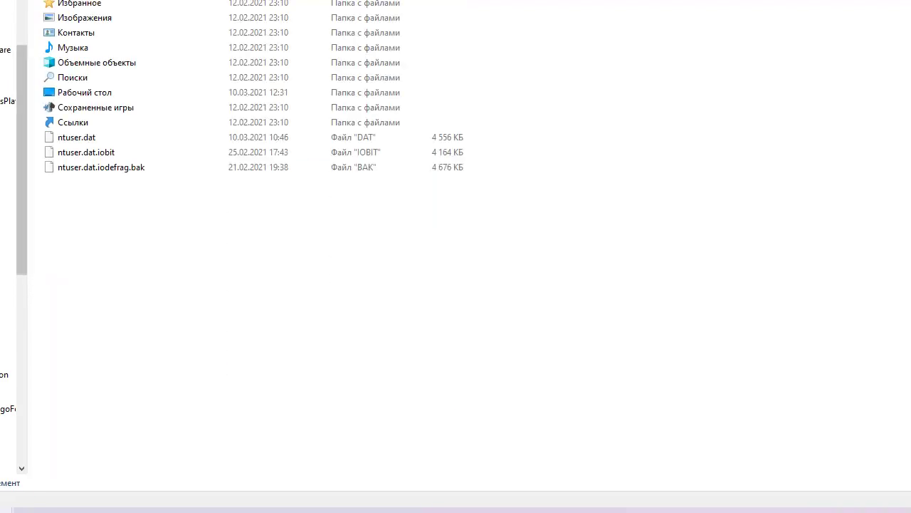
{"action": "key", "text": "shift+F10"}
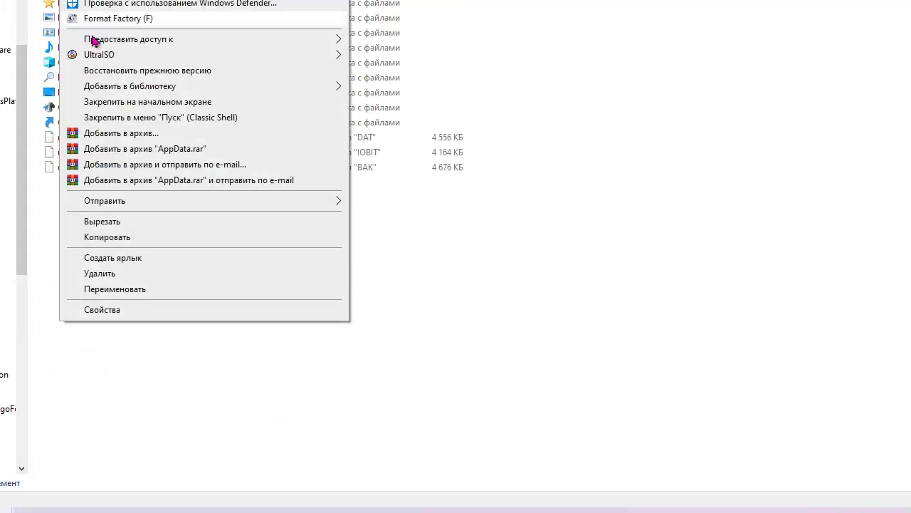
{"action": "left_click", "coordinate": [93, 315]}
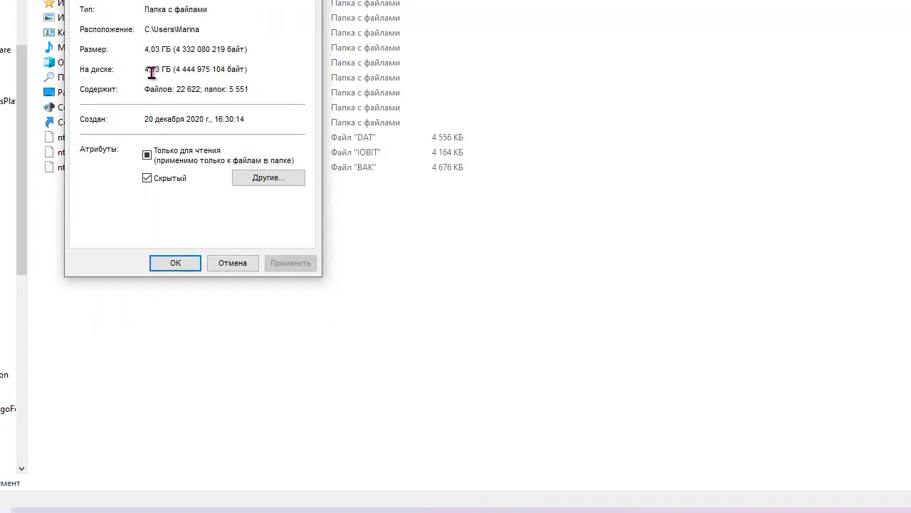
{"action": "key", "text": "Escape"}
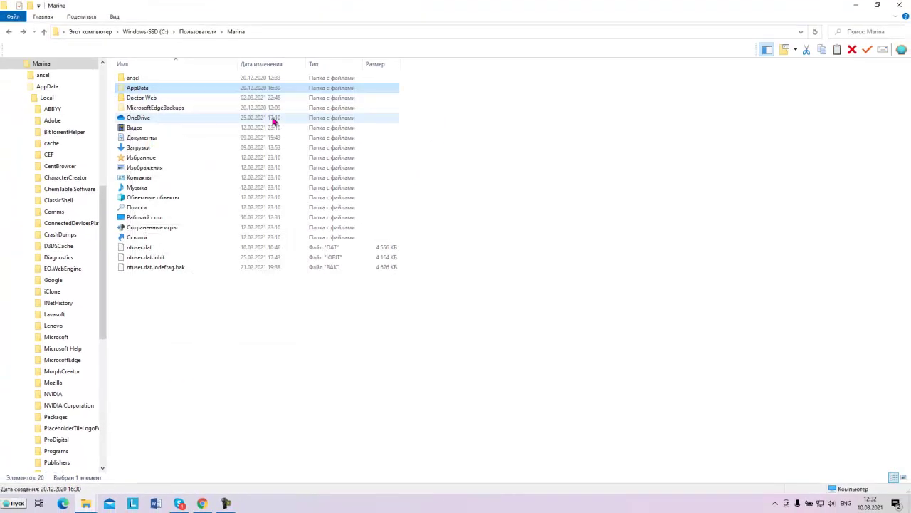
Step: Look into AppData, and return through the parent folders to Этот компьютер
{"action": "double_click", "coordinate": [139, 88]}
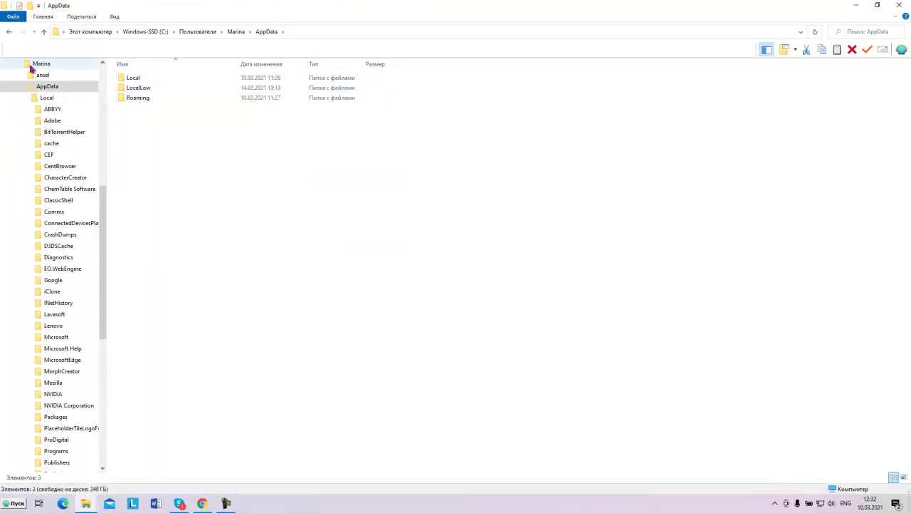
{"action": "left_click", "coordinate": [9, 33]}
{"action": "left_click", "coordinate": [9, 33]}
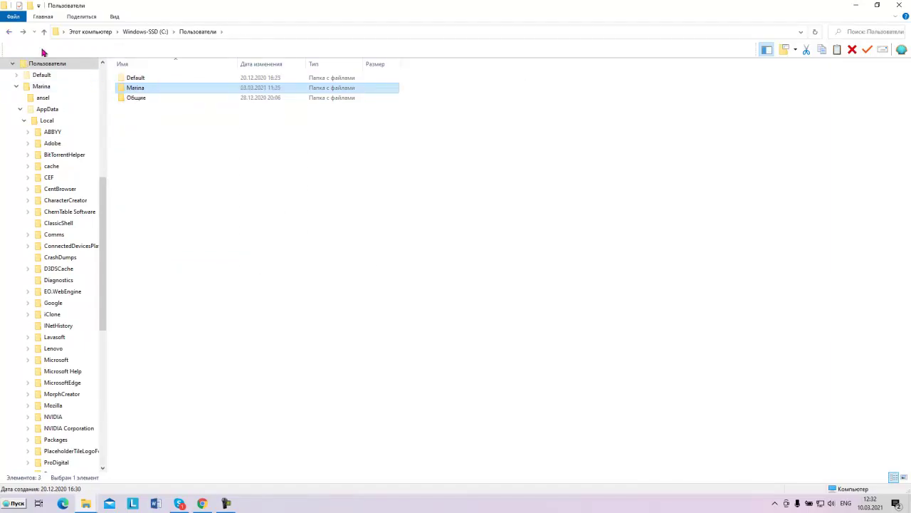
{"action": "left_click", "coordinate": [9, 33]}
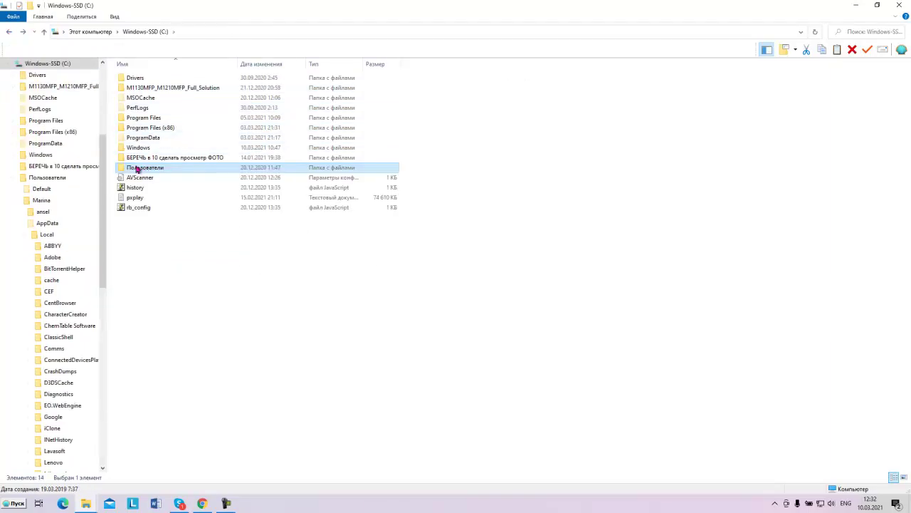
{"action": "left_click", "coordinate": [8, 32]}
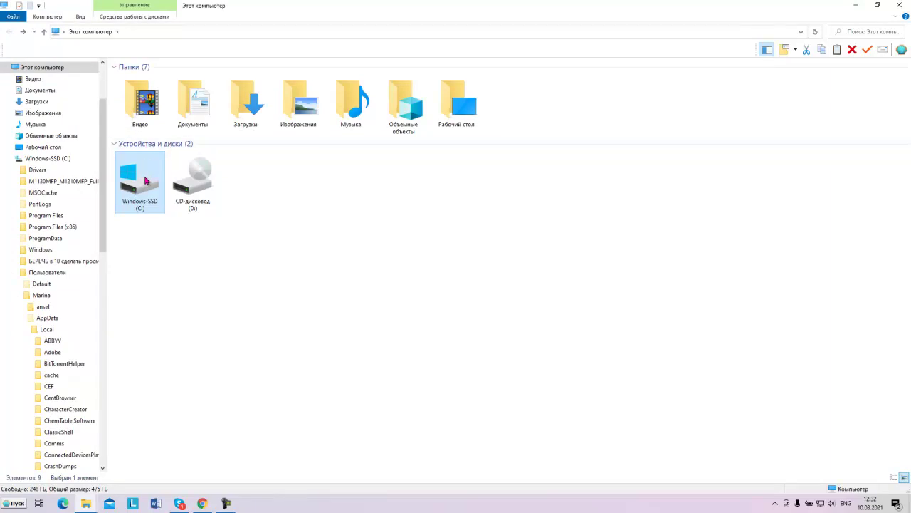
Step: Open the Temp folder inside AppData\Local of the user's profile, starting from the Windows-SSD (C:) drive
{"action": "double_click", "coordinate": [144, 183]}
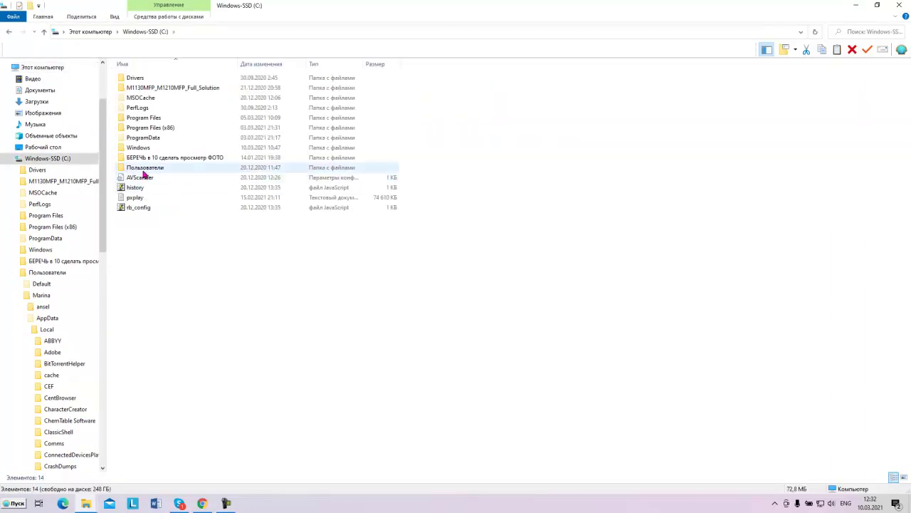
{"action": "left_click", "coordinate": [143, 171]}
{"action": "double_click", "coordinate": [145, 171]}
{"action": "double_click", "coordinate": [138, 91]}
{"action": "left_click", "coordinate": [142, 90]}
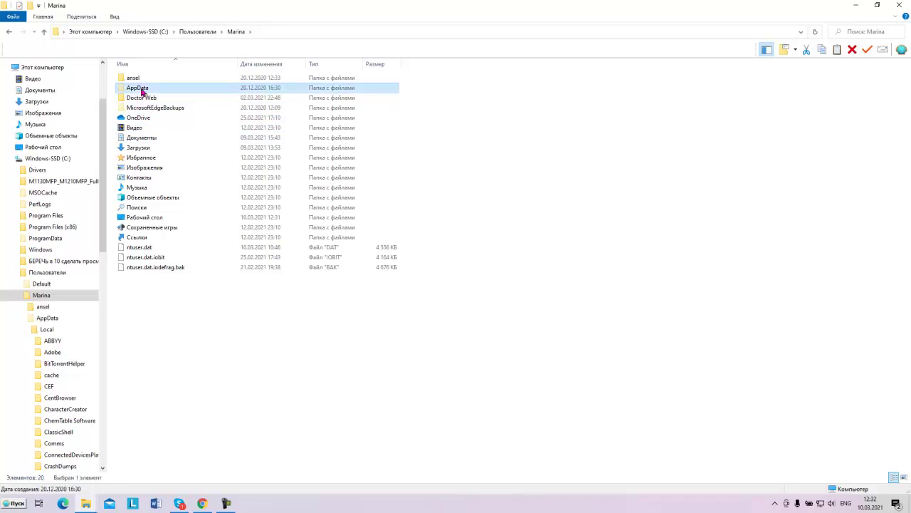
{"action": "double_click", "coordinate": [142, 90]}
{"action": "double_click", "coordinate": [145, 80]}
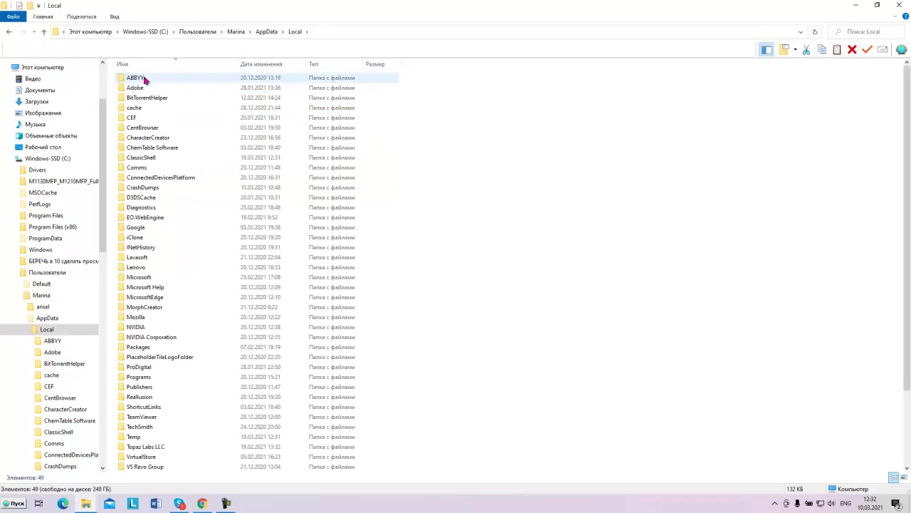
{"action": "double_click", "coordinate": [134, 436]}
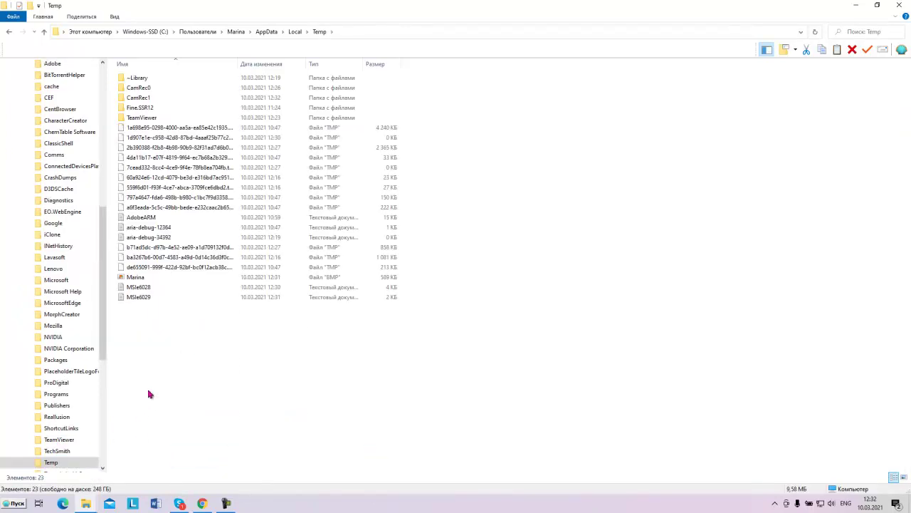
Step: Delete everything in the Temp folder, skipping all items that need administrator rights and dismissing the folder-in-use prompt
{"action": "key", "text": "ctrl+a"}
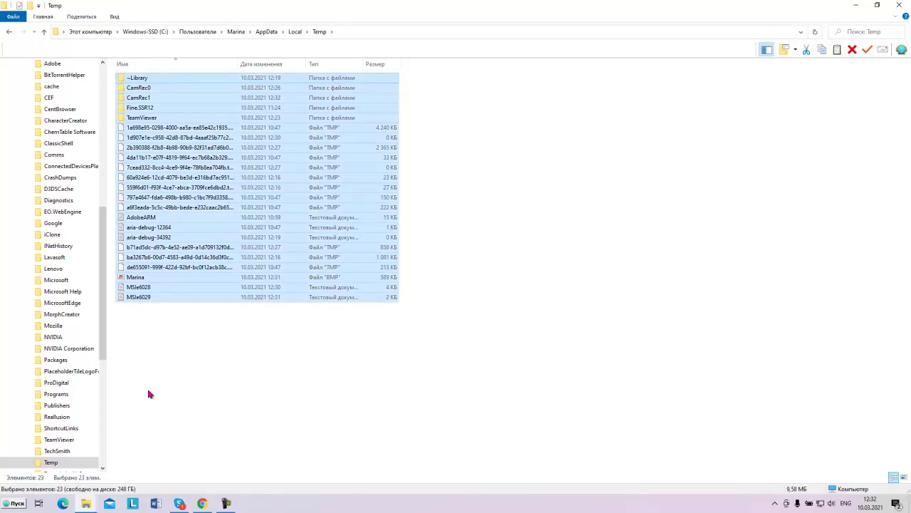
{"action": "key", "text": "Delete"}
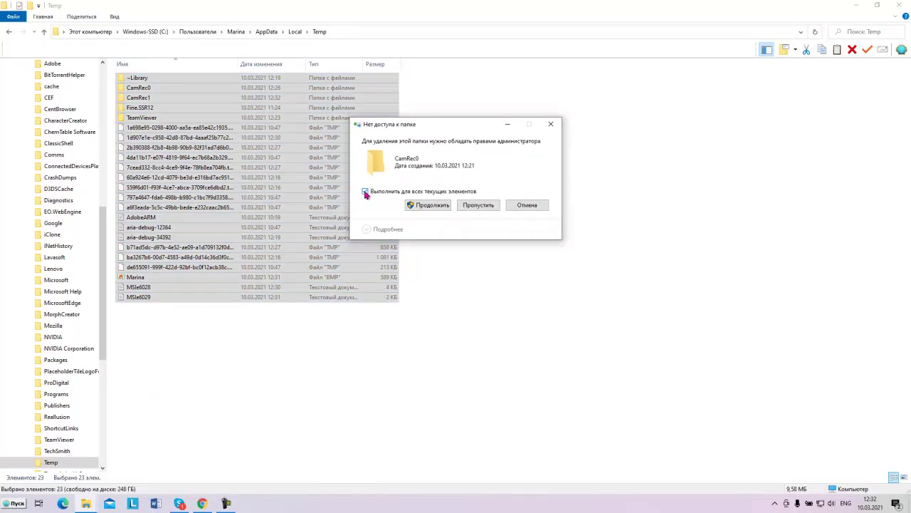
{"action": "left_click", "coordinate": [479, 205]}
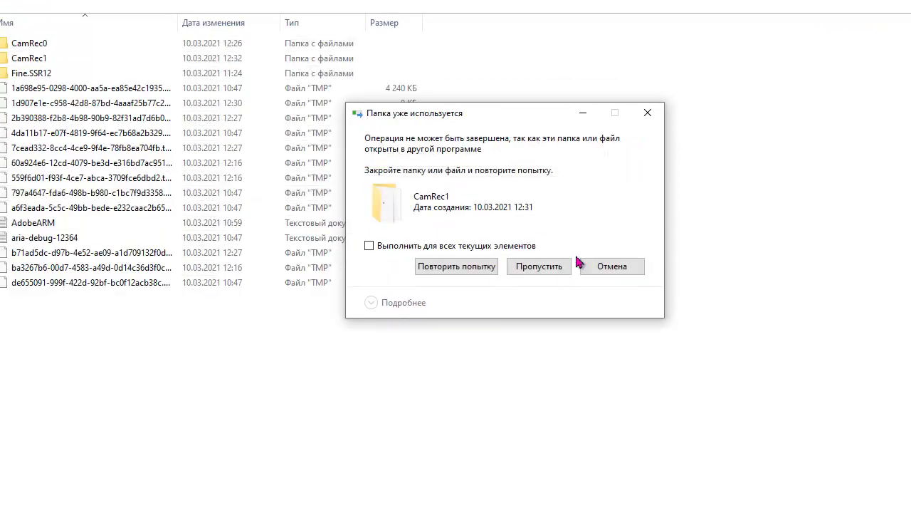
{"action": "left_click", "coordinate": [626, 116]}
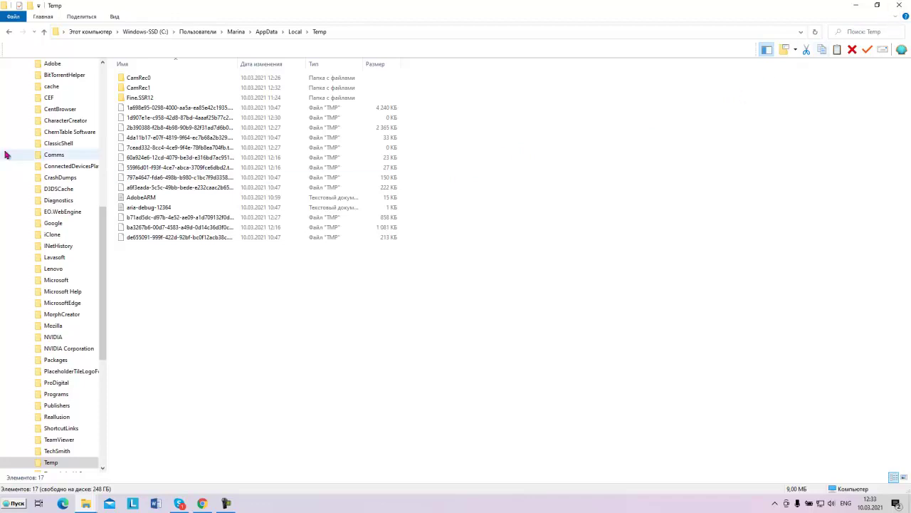
Step: Go back from Temp to the Пользователи folder and minimize the file window to show the desktop
{"action": "left_click", "coordinate": [9, 33]}
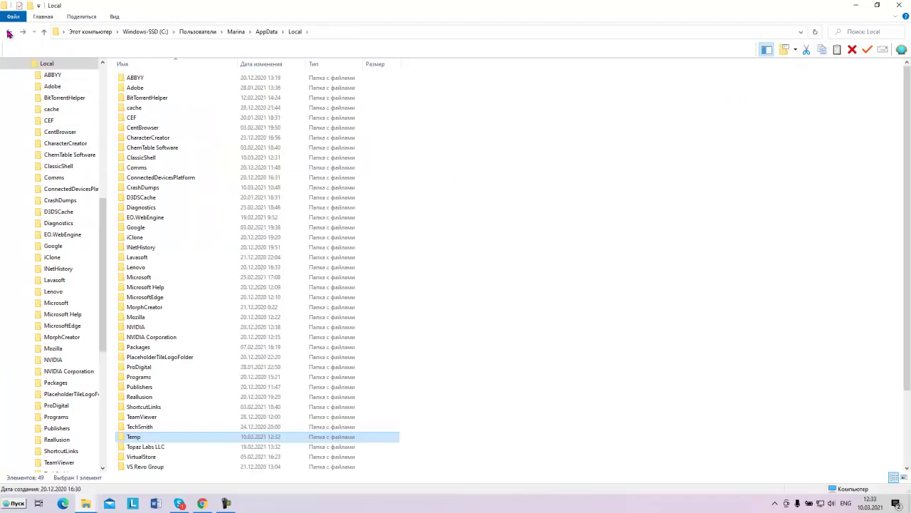
{"action": "left_click", "coordinate": [9, 33]}
{"action": "left_click", "coordinate": [9, 33]}
{"action": "left_click", "coordinate": [9, 32]}
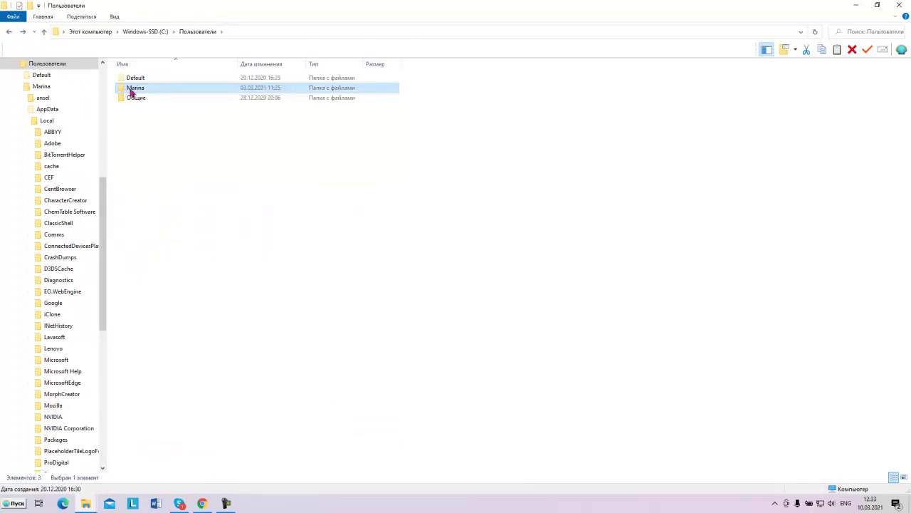
{"action": "mouse_move", "coordinate": [164, 90]}
{"action": "left_click", "coordinate": [857, 8]}
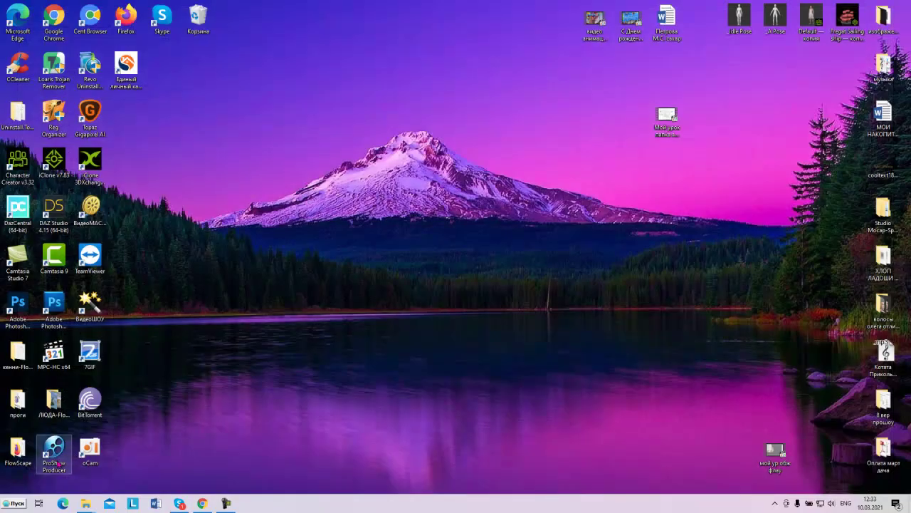
Step: Open Этот компьютер from the desktop and bring up its folder and search options
{"action": "left_click", "coordinate": [22, 504]}
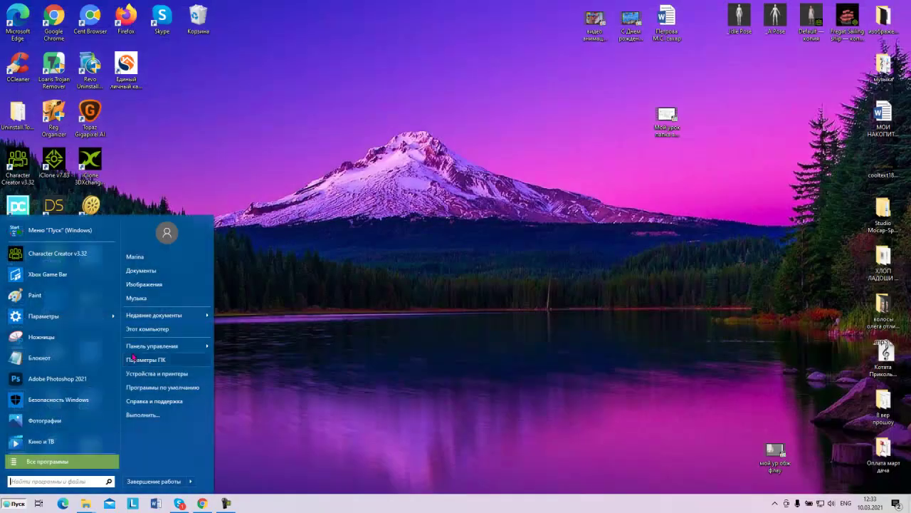
{"action": "left_click", "coordinate": [149, 331]}
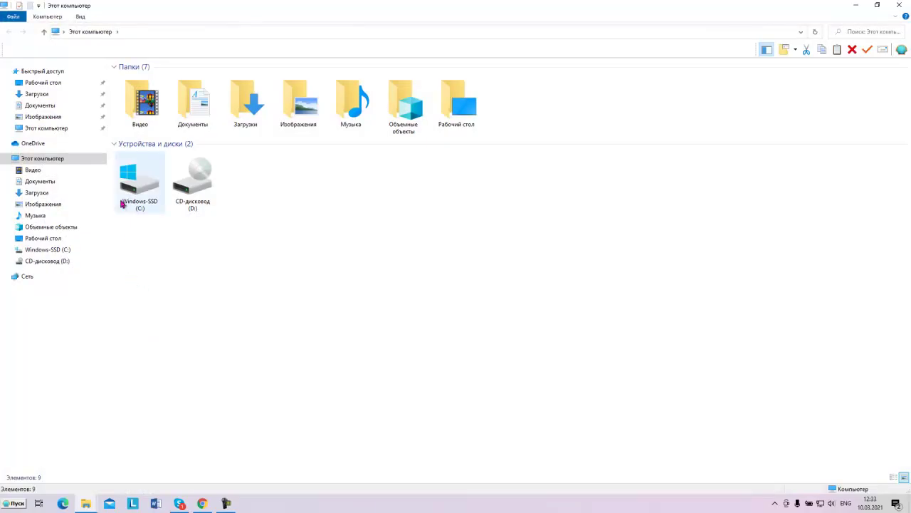
{"action": "left_click", "coordinate": [14, 17]}
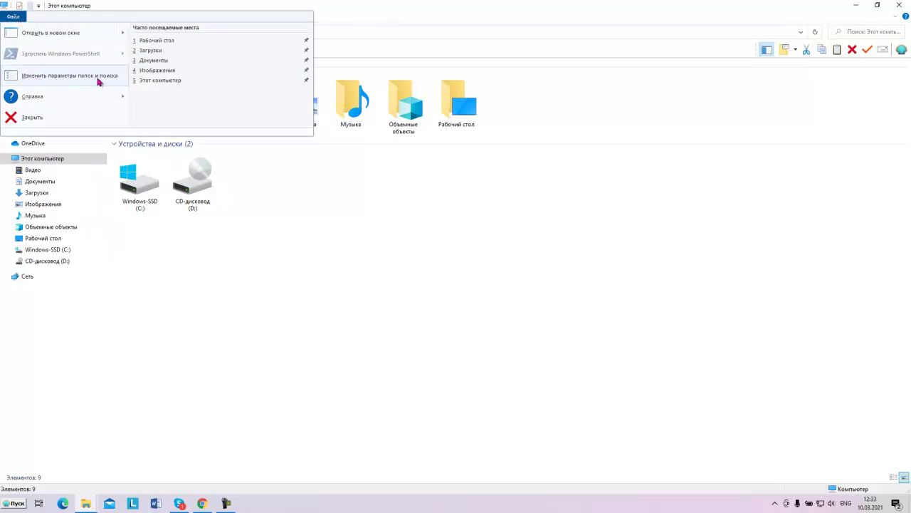
{"action": "left_click", "coordinate": [99, 82]}
{"action": "left_click_drag", "start_coordinate": [1, 44], "coordinate": [434, 55]}
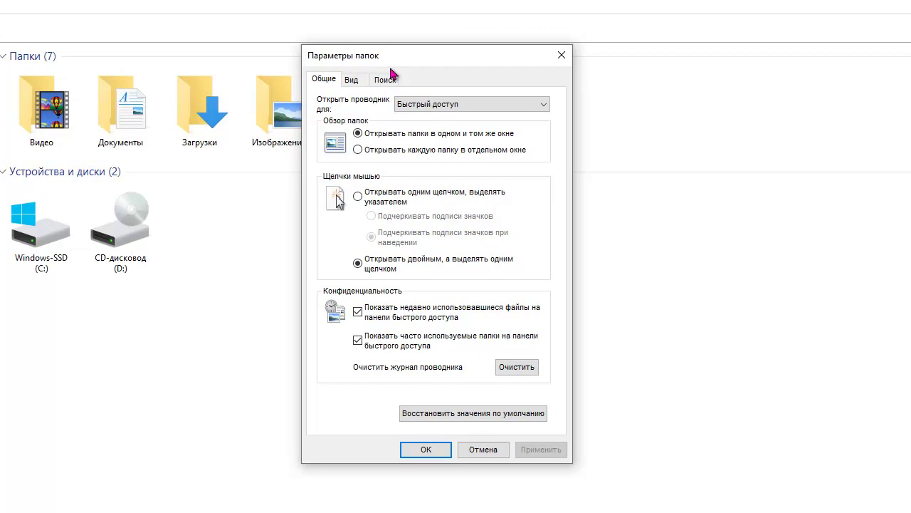
Step: Set the hidden files option to "Показывать скрытые файлы, папки и диски" and accept the folder options
{"action": "left_click", "coordinate": [357, 84]}
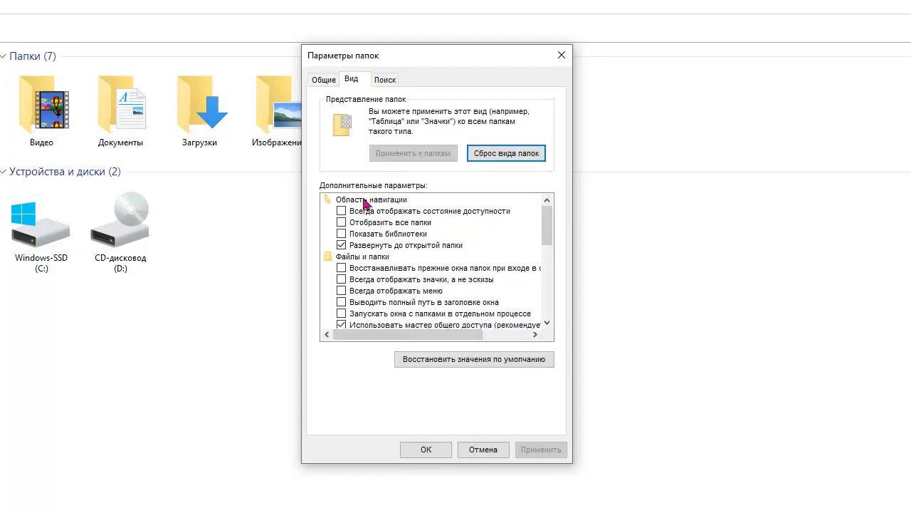
{"action": "left_click_drag", "start_coordinate": [548, 241], "coordinate": [546, 316]}
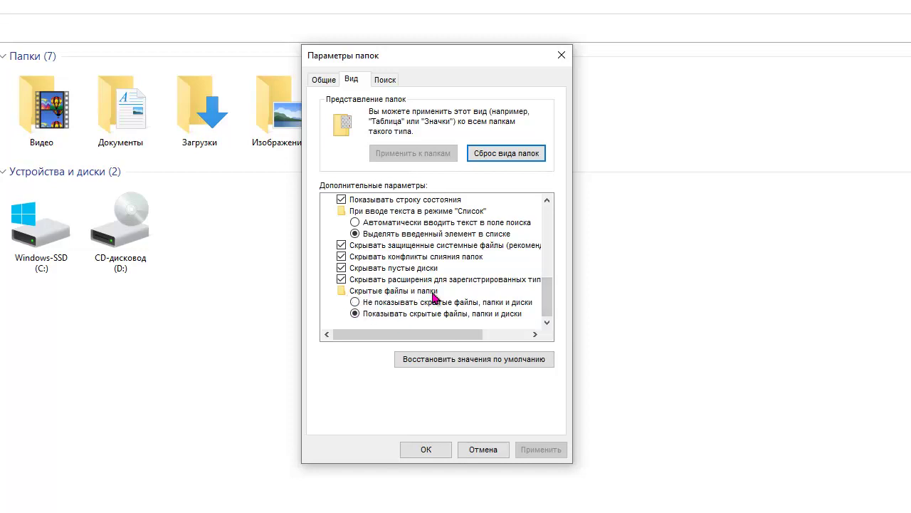
{"action": "left_click", "coordinate": [355, 304]}
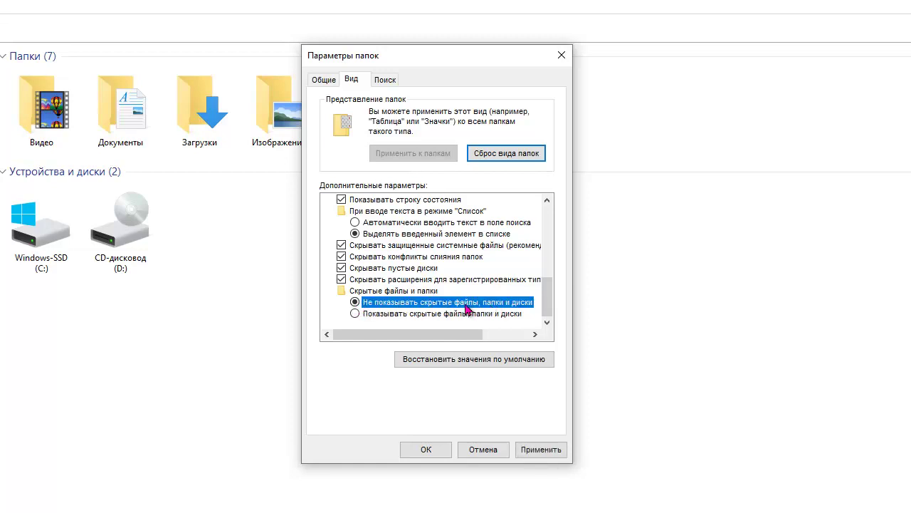
{"action": "left_click", "coordinate": [355, 313]}
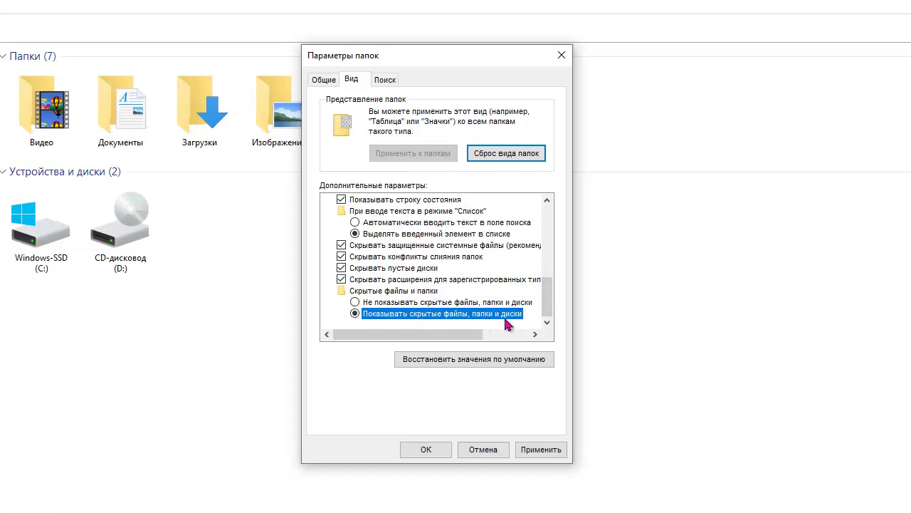
{"action": "left_click", "coordinate": [419, 449]}
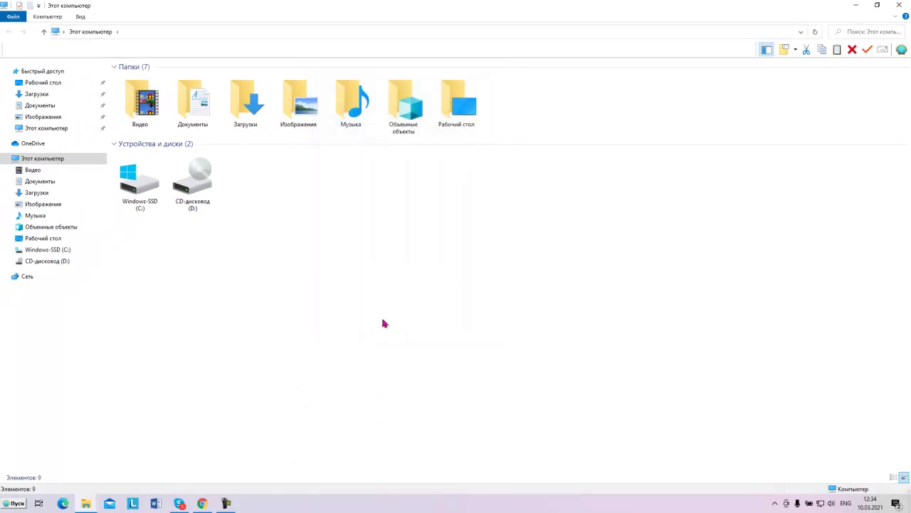
Step: Open the hidden AppData folder inside the user's profile folder under Пользователи on Windows-SSD (C:)
{"action": "double_click", "coordinate": [140, 186]}
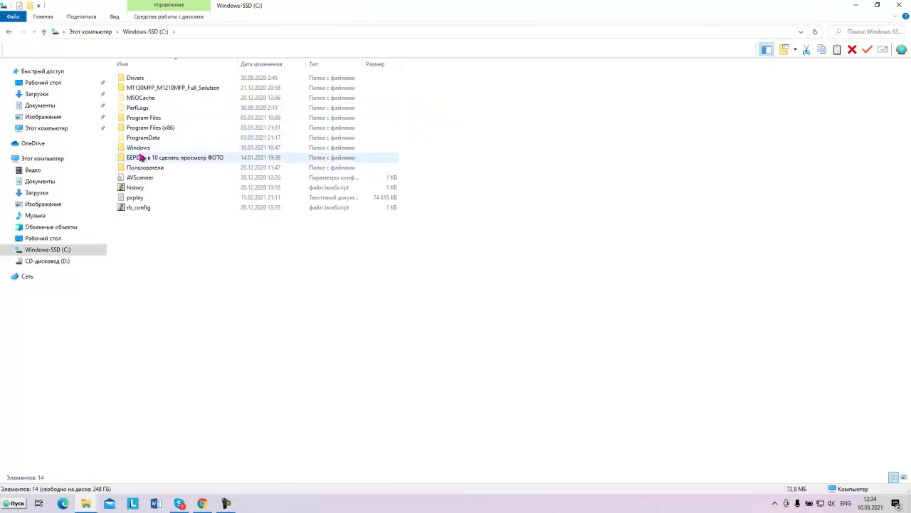
{"action": "double_click", "coordinate": [145, 168]}
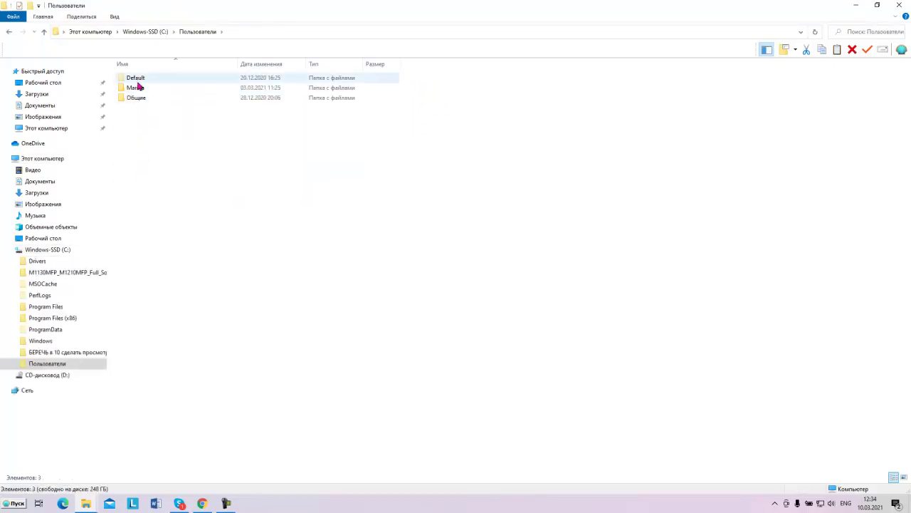
{"action": "double_click", "coordinate": [139, 86]}
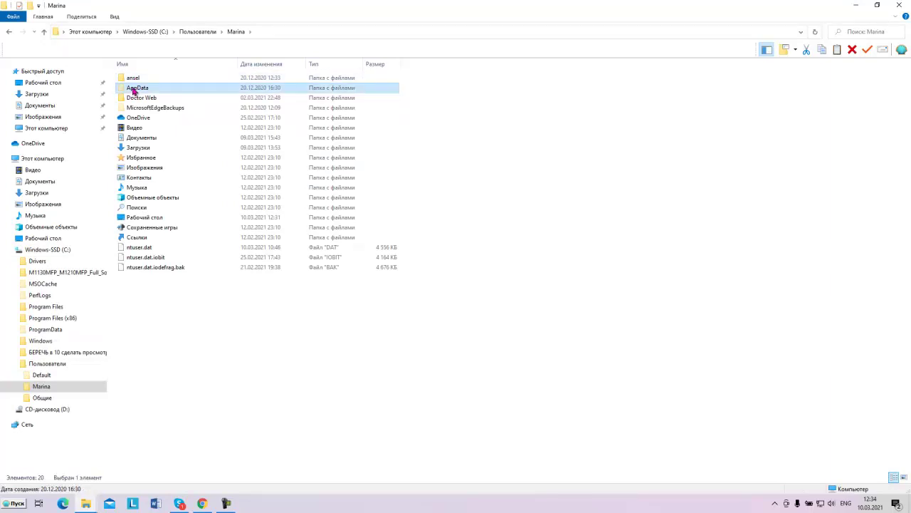
{"action": "double_click", "coordinate": [134, 88]}
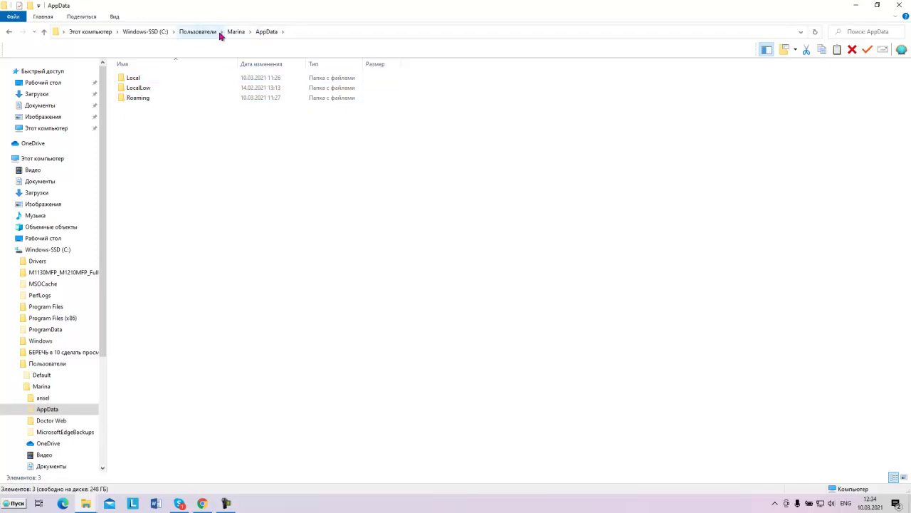
Step: Look through the Local, LocalLow and Roaming subfolders of AppData, returning to AppData after each one
{"action": "left_click", "coordinate": [148, 81]}
{"action": "double_click", "coordinate": [147, 80]}
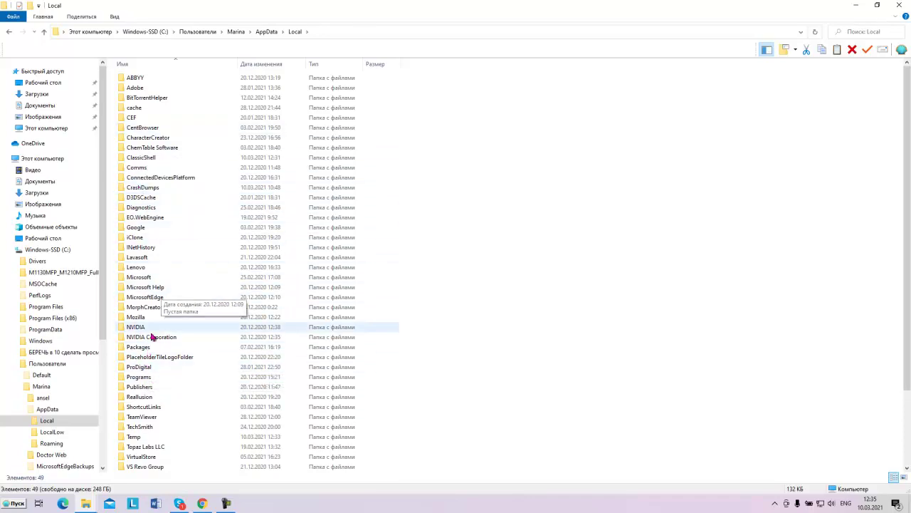
{"action": "left_click", "coordinate": [9, 33]}
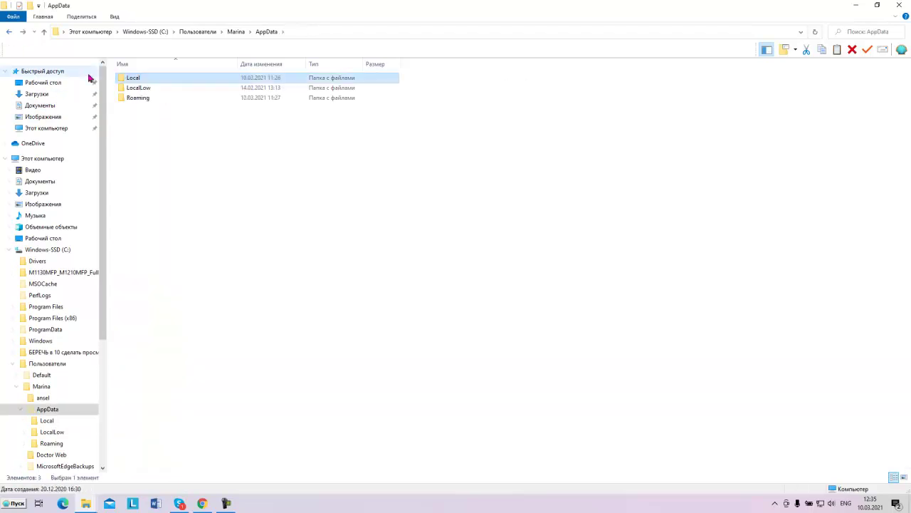
{"action": "double_click", "coordinate": [131, 88]}
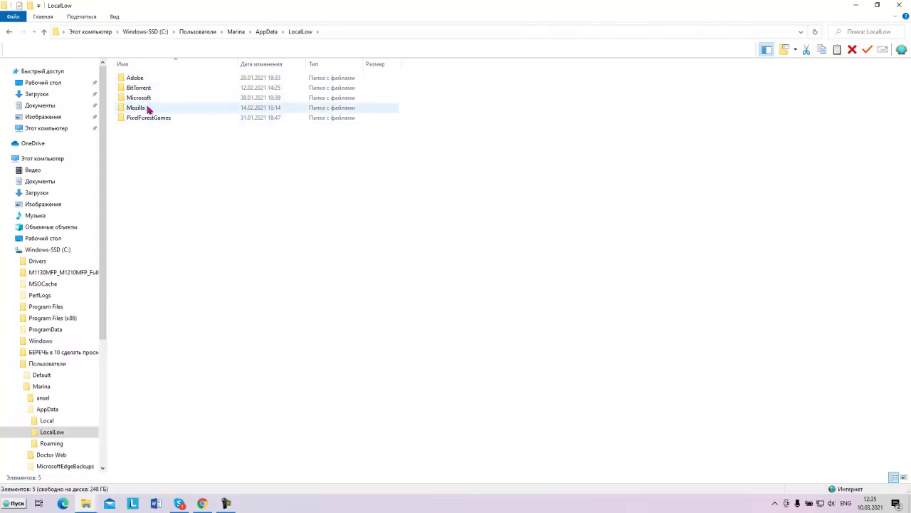
{"action": "left_click", "coordinate": [10, 32]}
{"action": "left_click", "coordinate": [136, 98]}
{"action": "double_click", "coordinate": [135, 99]}
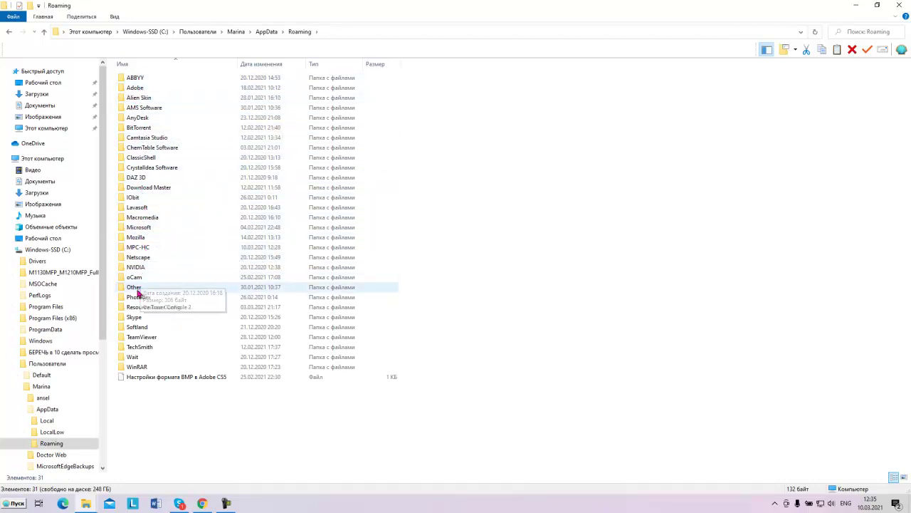
{"action": "left_click", "coordinate": [7, 34]}
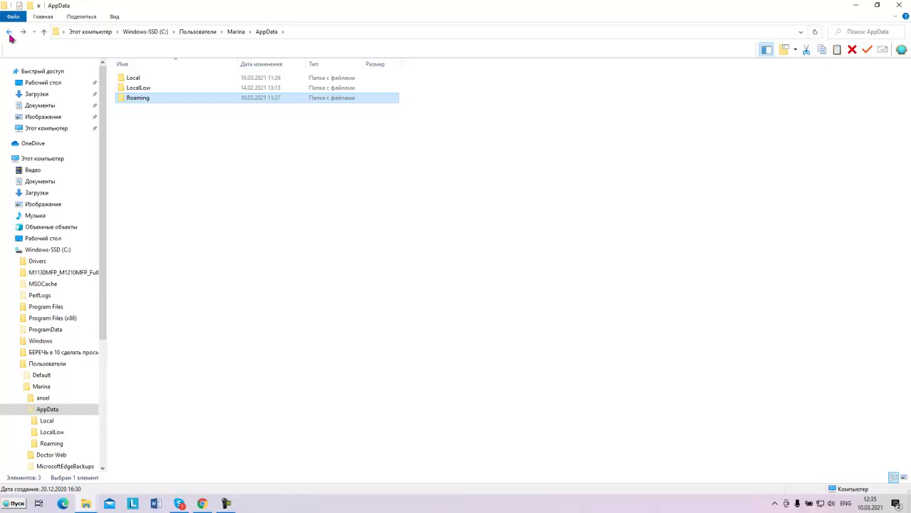
Step: Go back to the user's profile folder, check the size of AppData in its properties, and close them
{"action": "left_click", "coordinate": [7, 33]}
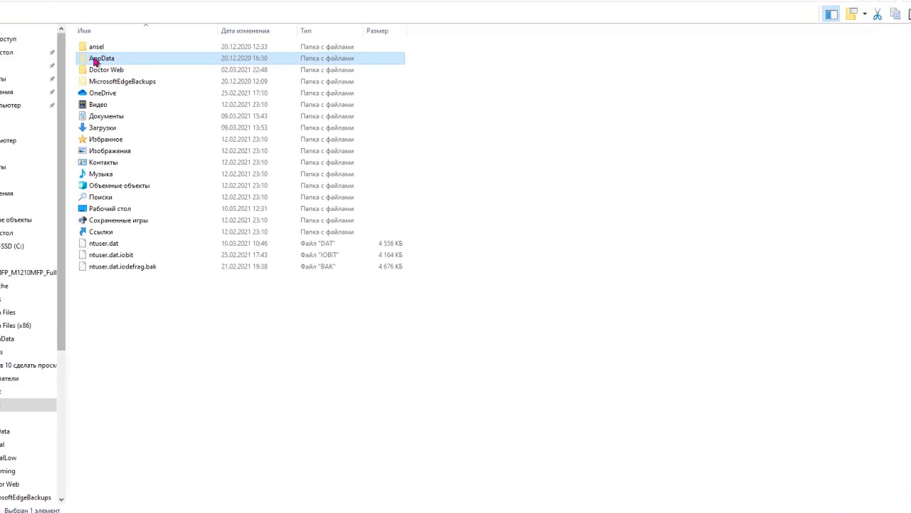
{"action": "right_click", "coordinate": [135, 87]}
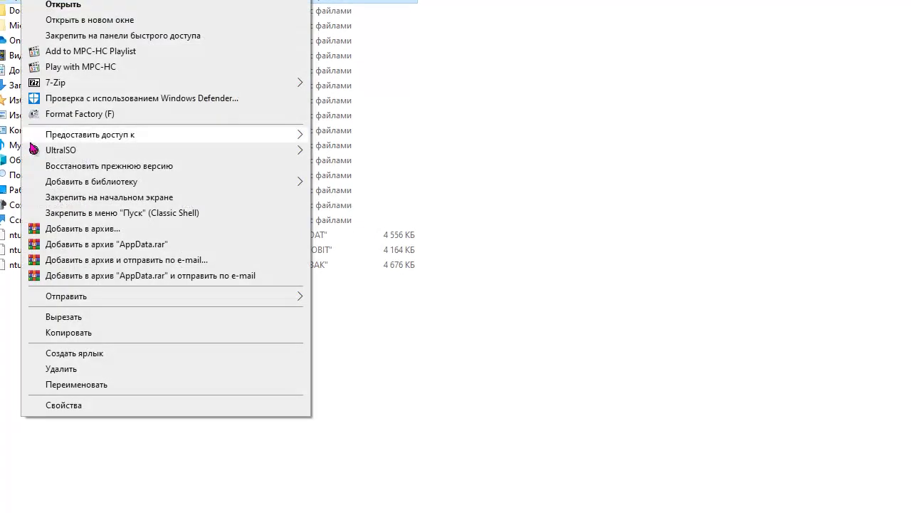
{"action": "left_click", "coordinate": [44, 405]}
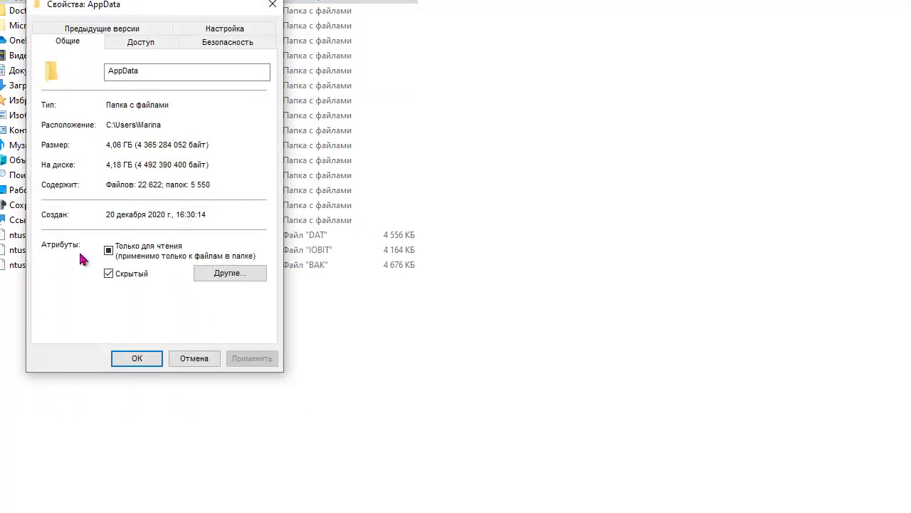
{"action": "left_click", "coordinate": [273, 7]}
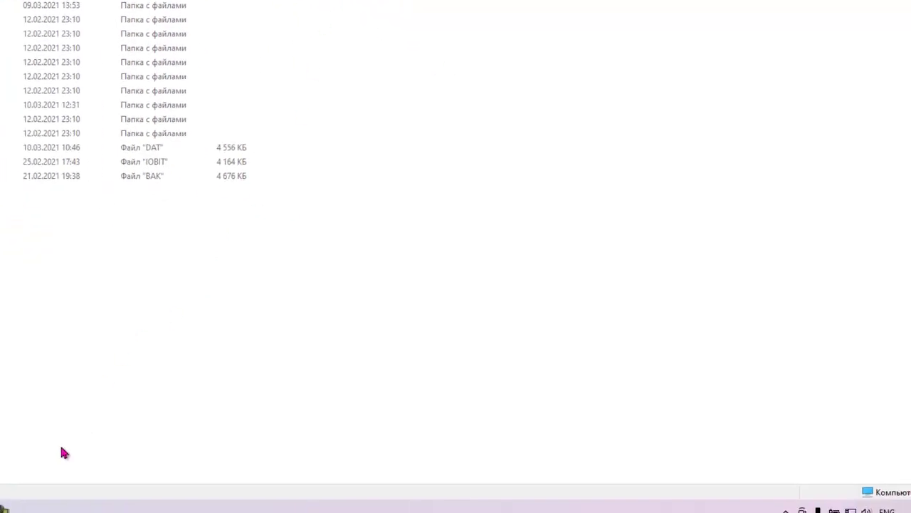
{"action": "left_click", "coordinate": [4, 508]}
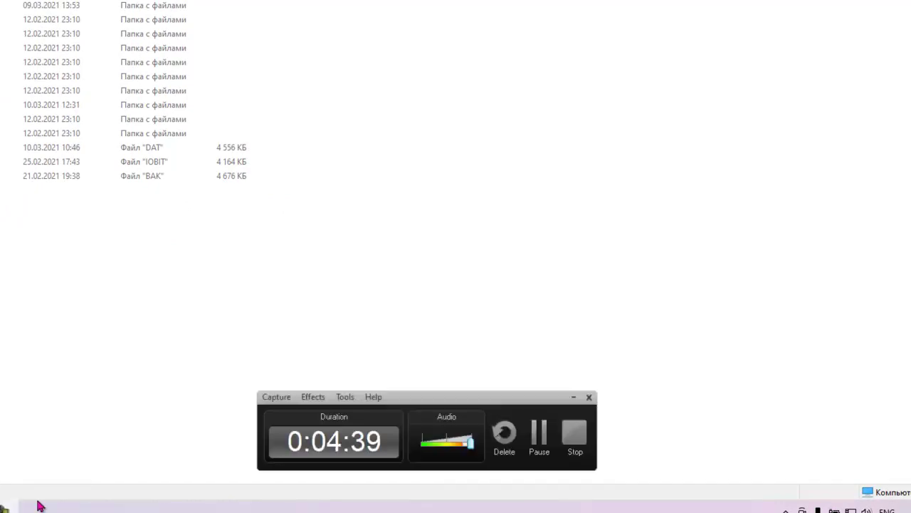